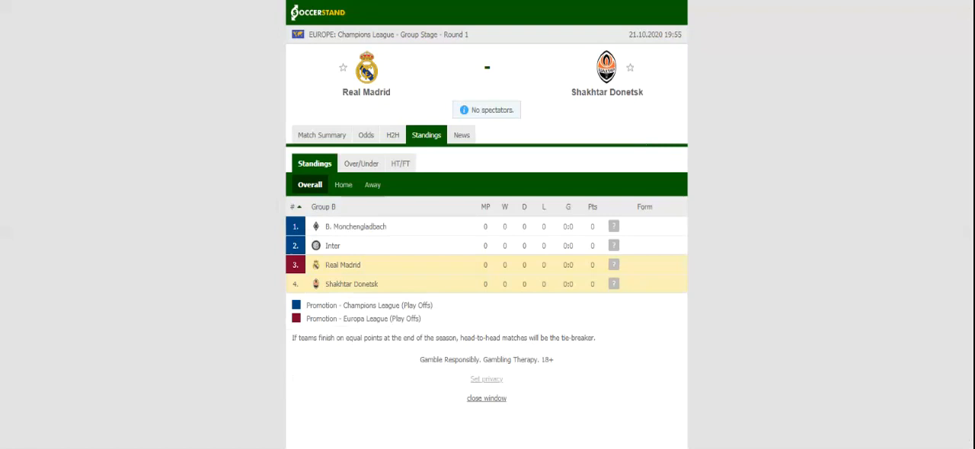
Step: Switch from the Group B standings to the H2H recent results for both teams
click(392, 135)
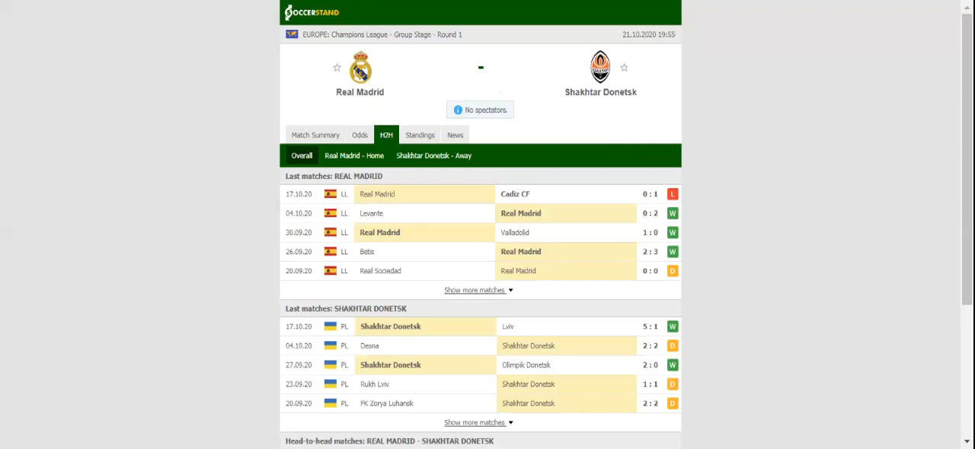
click(360, 135)
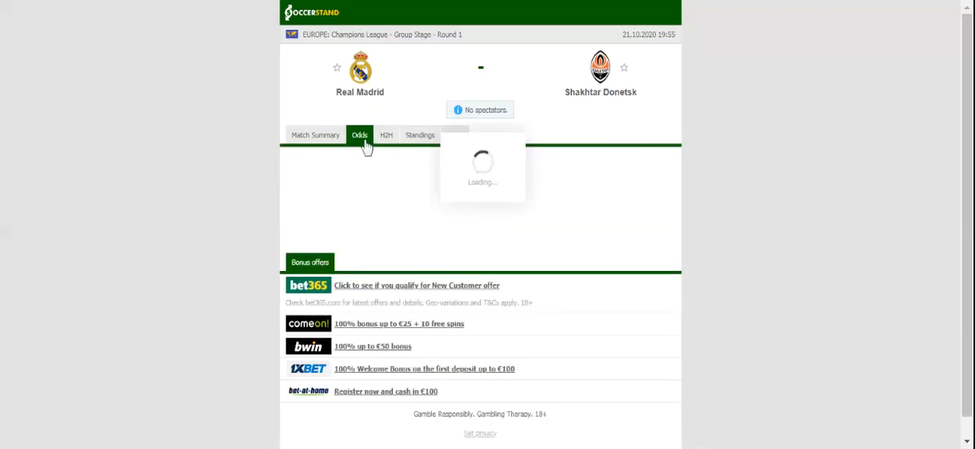